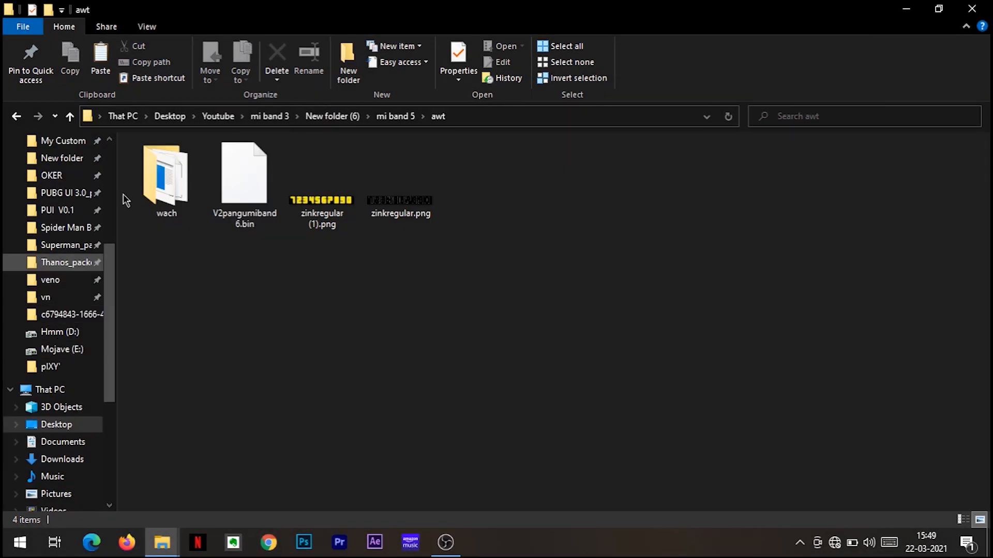
# - Open the wach folder in a separate window and unpack V2pangumiband6.bin with WatchFace.exe
pyautogui.doubleClick(173, 199)
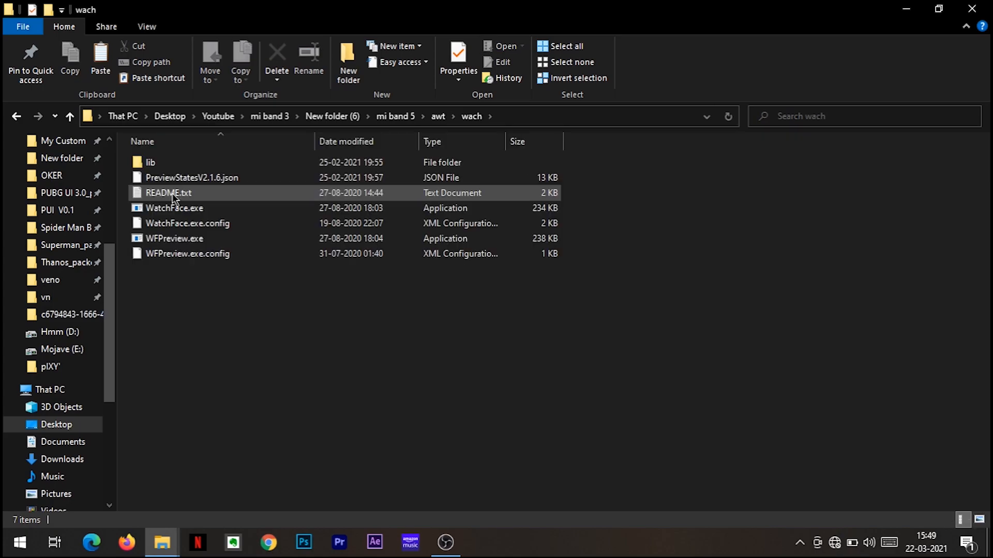
pyautogui.click(15, 119)
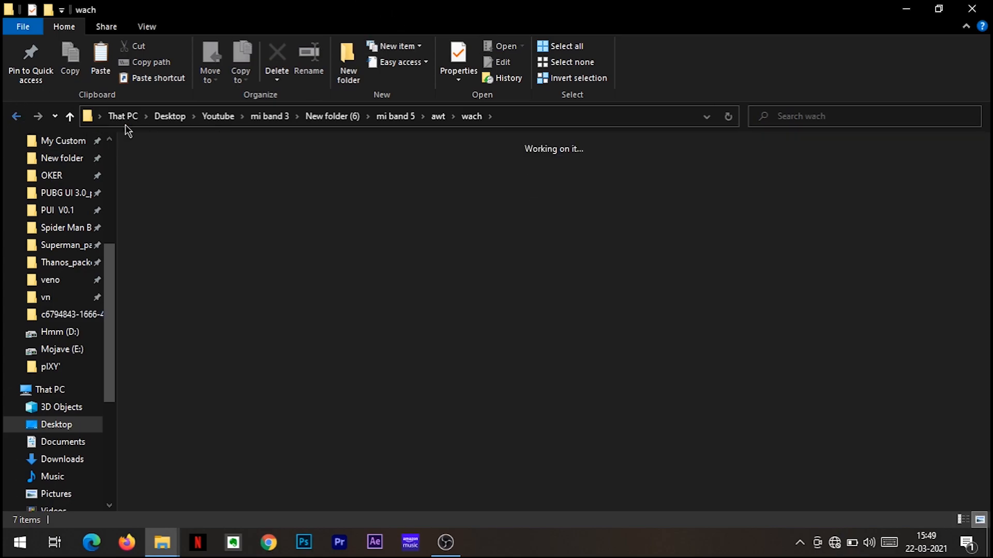
pyautogui.rightClick(190, 203)
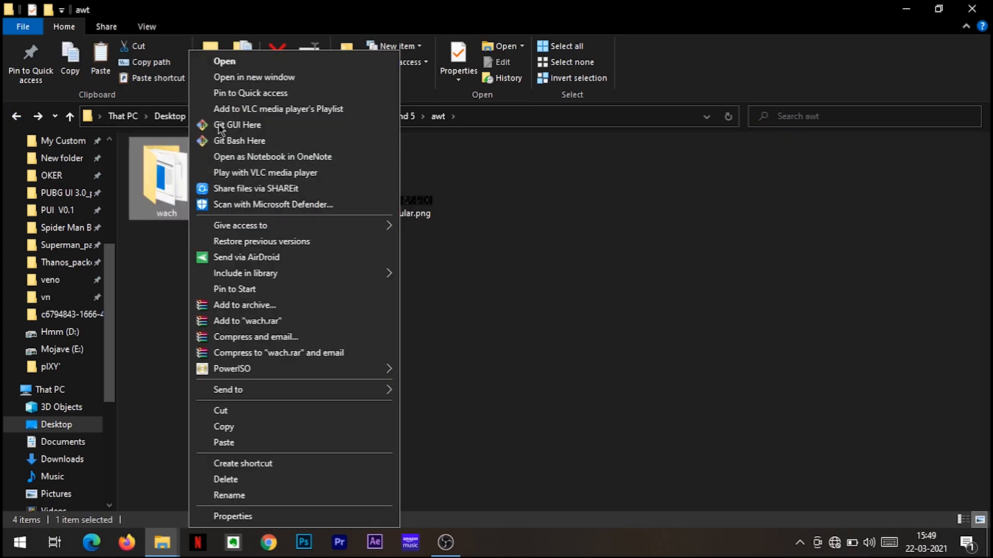
pyautogui.click(233, 77)
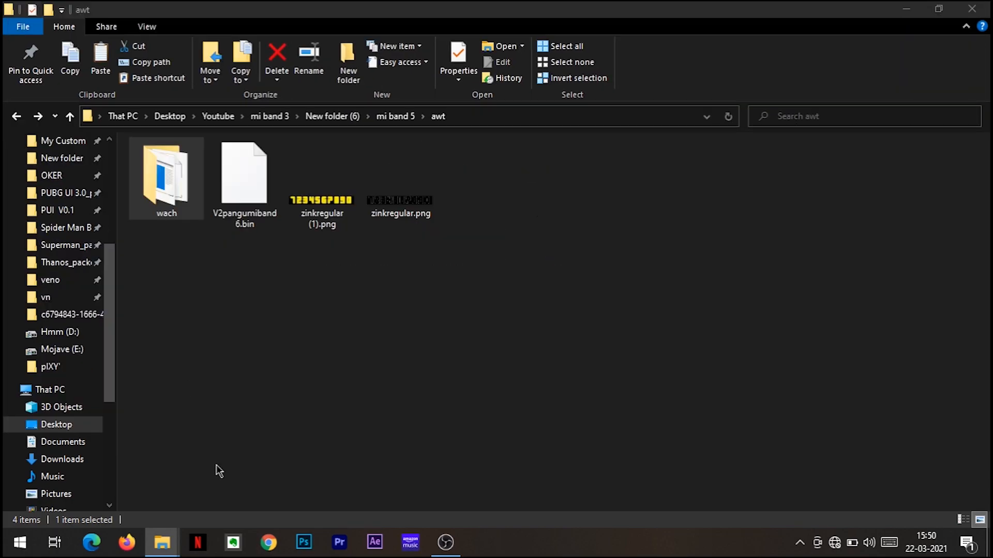
pyautogui.click(247, 166)
pyautogui.moveTo(246, 170); pyautogui.dragTo(201, 215)
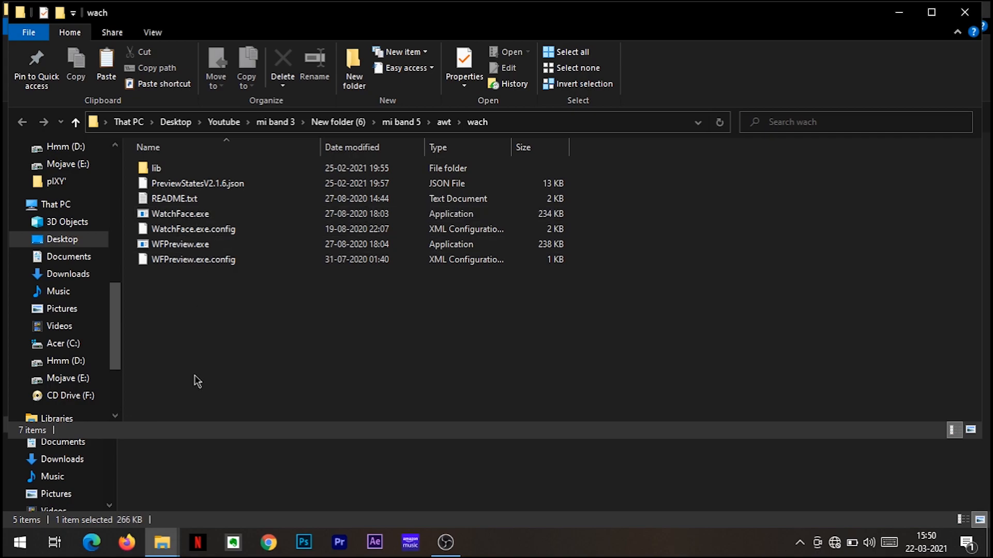
# - Examine the extracted images in the V2pangumiband6 folder, including the pixel dimensions of 0002.png, and return to the awt folder
pyautogui.click(194, 479)
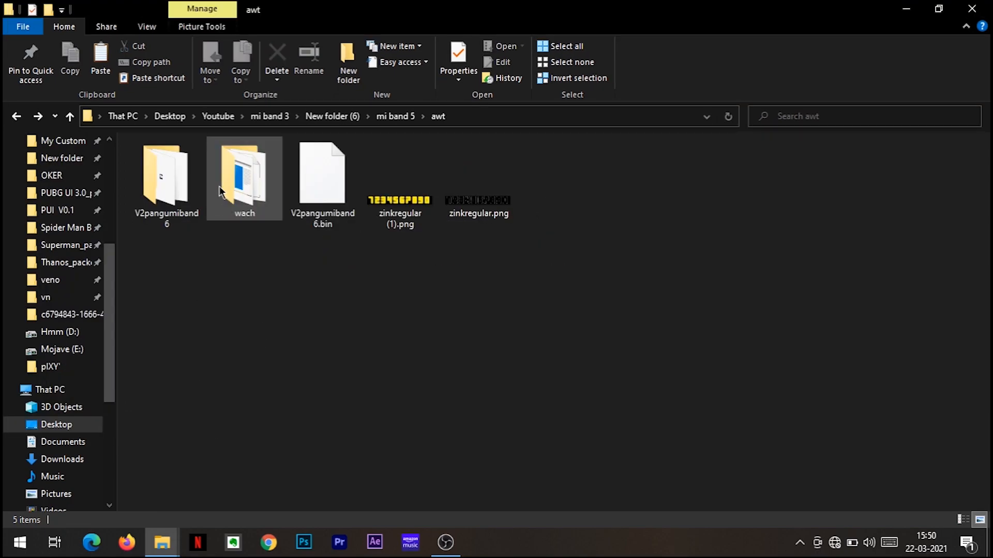
pyautogui.doubleClick(165, 186)
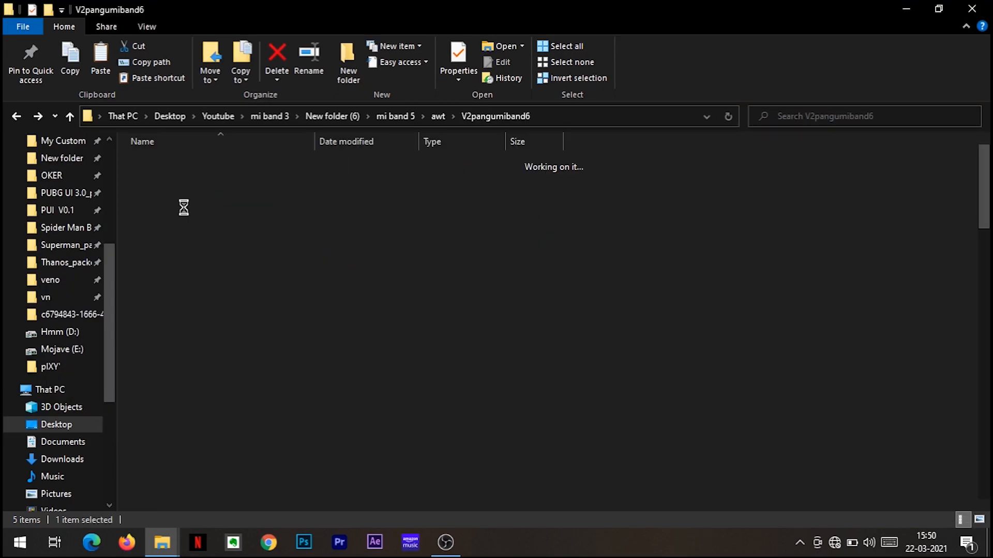
pyautogui.scroll(-3, 282, 337)
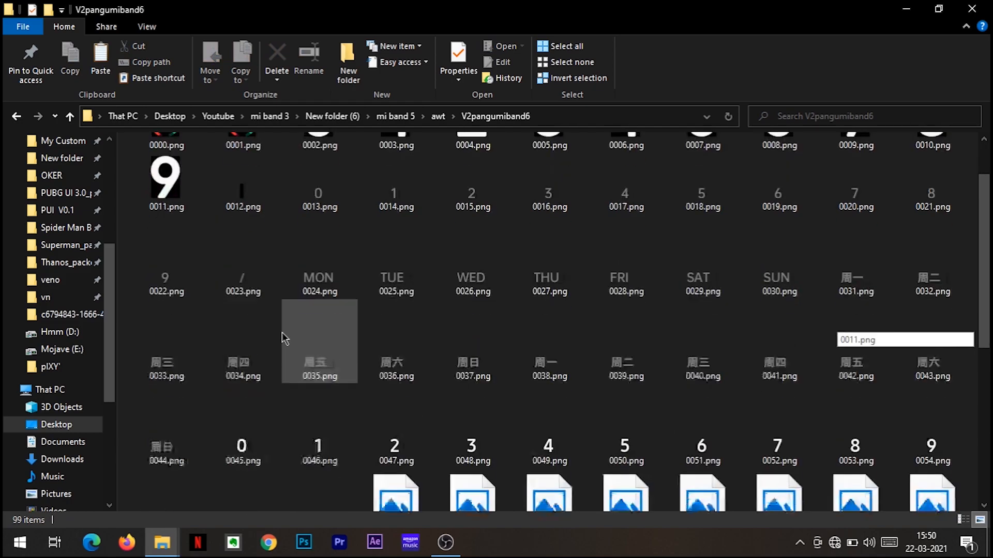
pyautogui.scroll(3, 244, 289)
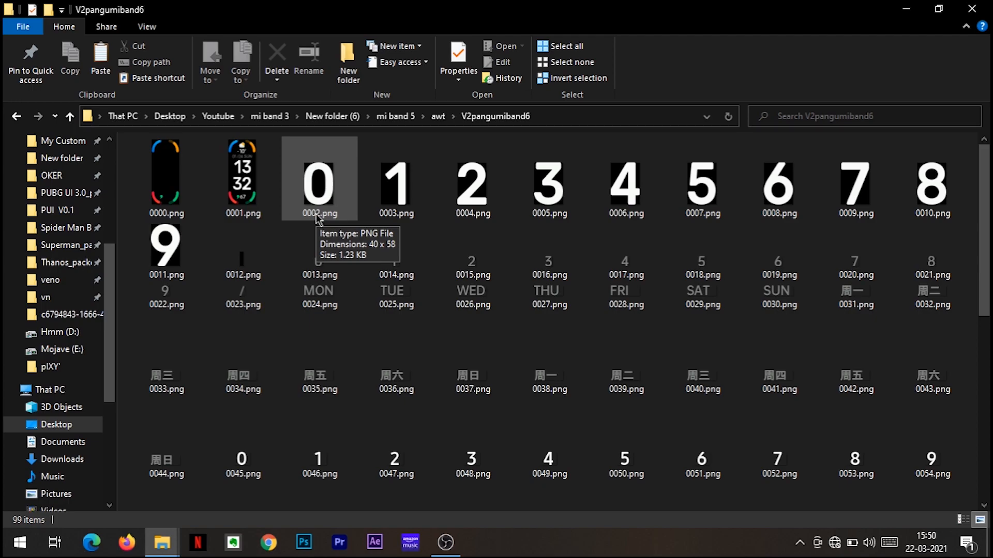
pyautogui.click(16, 116)
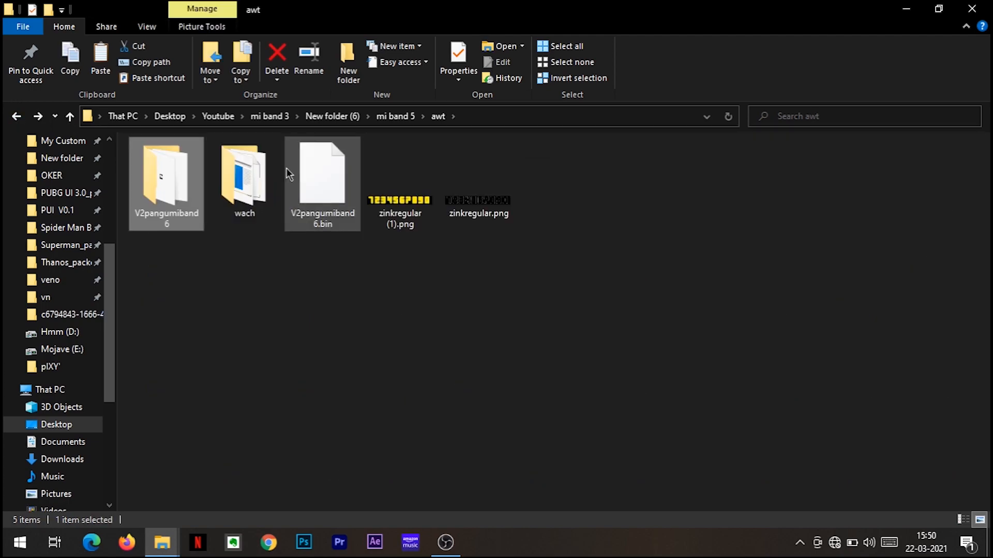
# - Open zinkregular (1).png in Paint
pyautogui.click(427, 208)
pyautogui.rightClick(424, 203)
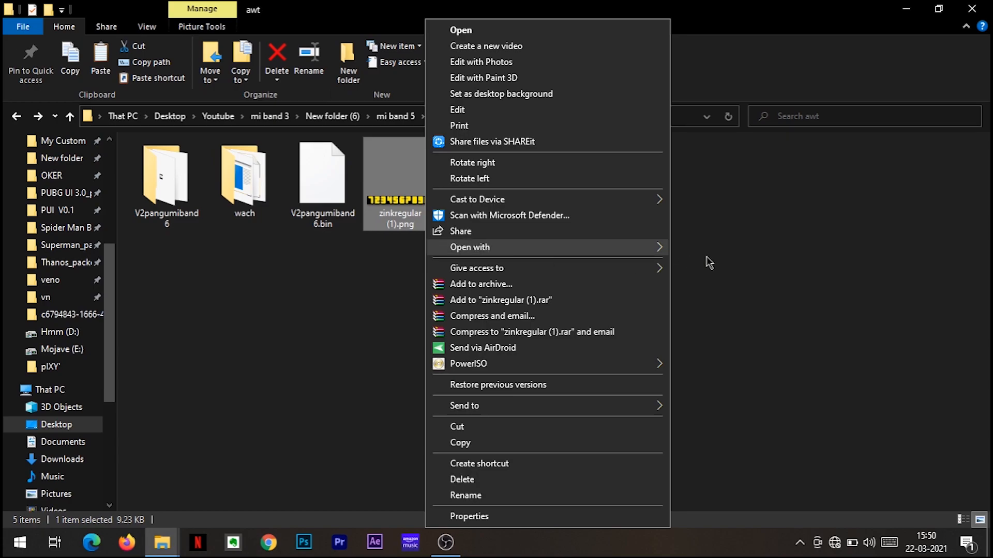
pyautogui.moveTo(708, 263)
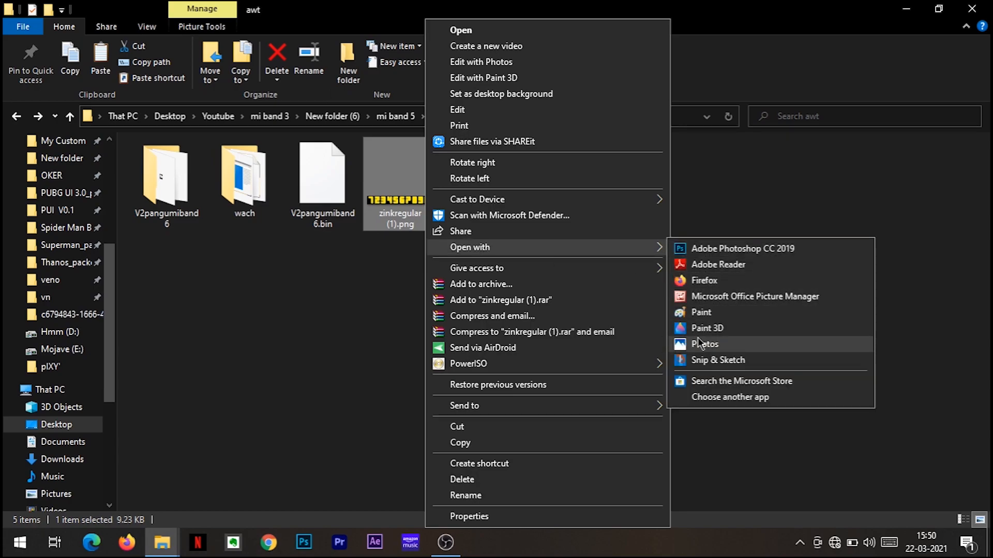
pyautogui.click(697, 313)
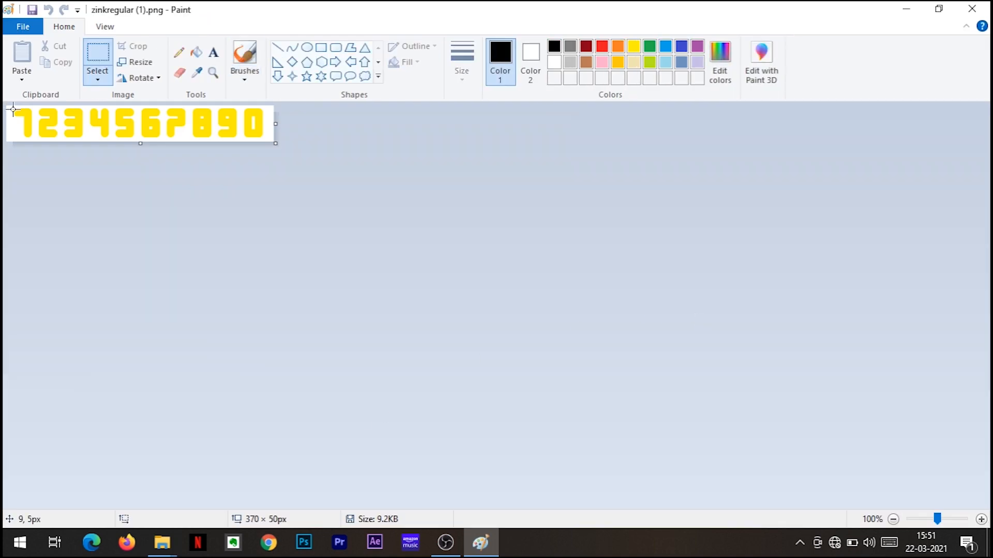
# - Crop the image to the first yellow digit, about 32 × 47 px
pyautogui.scroll(4, 13, 109)
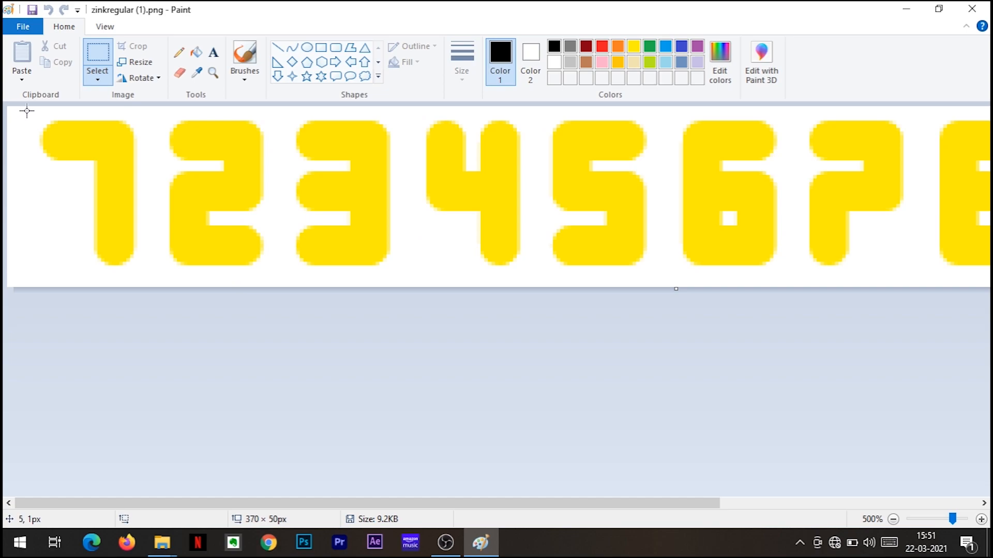
pyautogui.moveTo(32, 111); pyautogui.dragTo(146, 286)
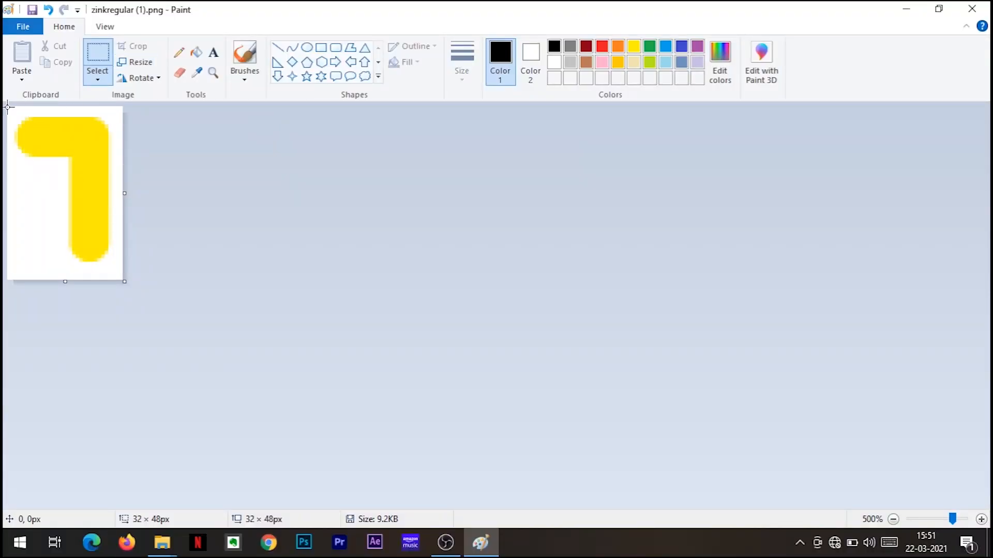
pyautogui.moveTo(47, 116); pyautogui.dragTo(136, 170)
pyautogui.moveTo(163, 264); pyautogui.dragTo(164, 272)
pyautogui.click(125, 46)
# - Resize the cropped digit by pixels to 40 × 58 with the aspect ratio maintained
pyautogui.click(124, 61)
pyautogui.click(170, 116)
pyautogui.doubleClick(166, 136)
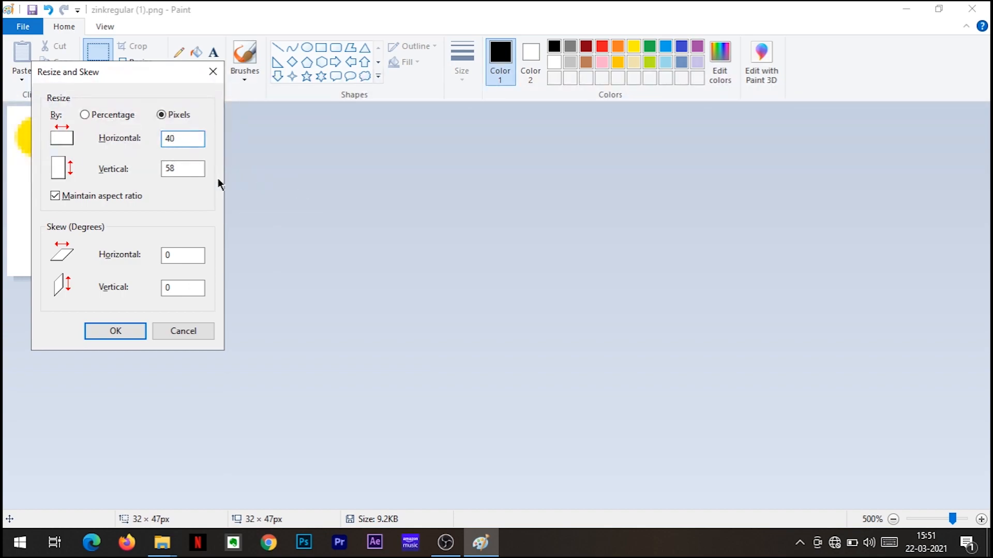
pyautogui.click(126, 331)
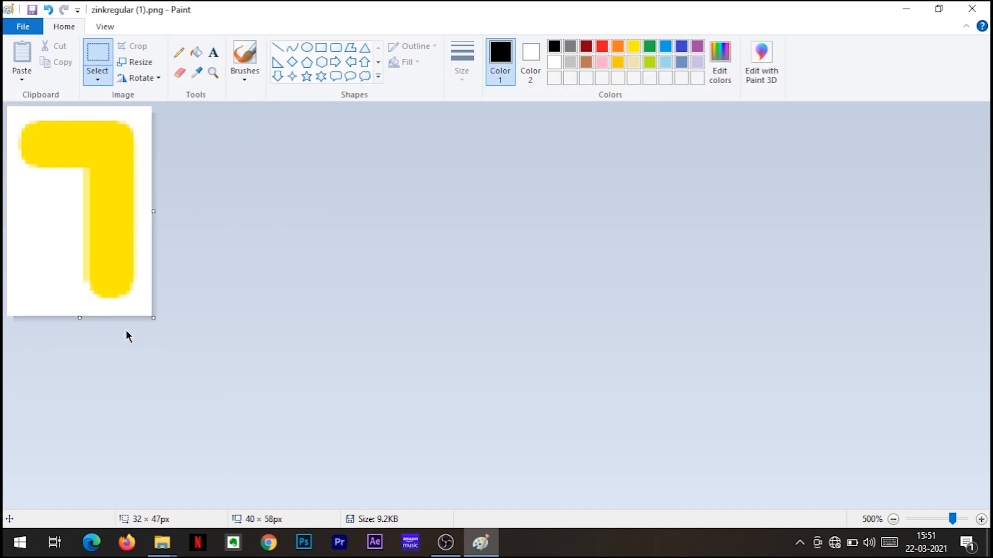
# - Save the digit as a PNG in the V2pangumiband6 folder, replacing 0003.png
pyautogui.click(20, 26)
pyautogui.moveTo(133, 158)
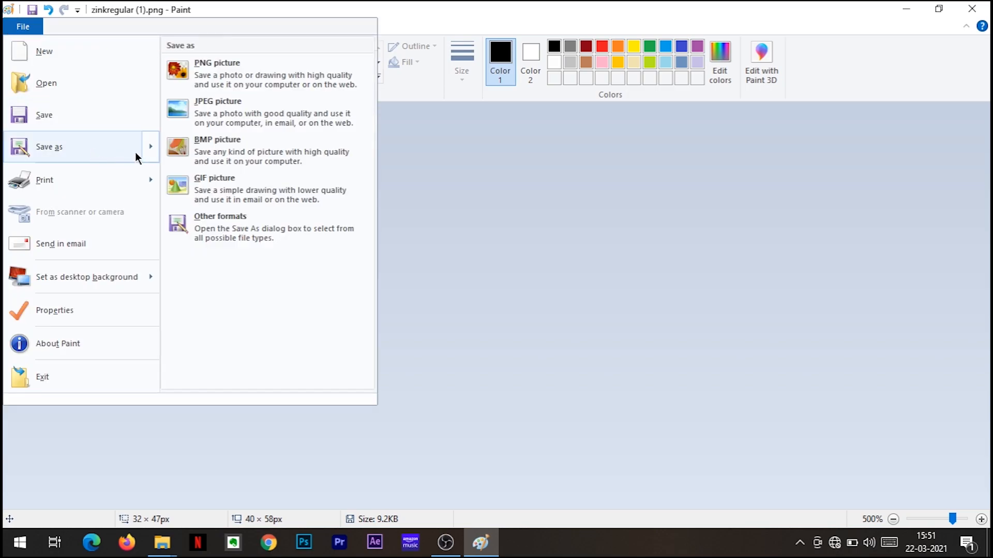
pyautogui.click(210, 66)
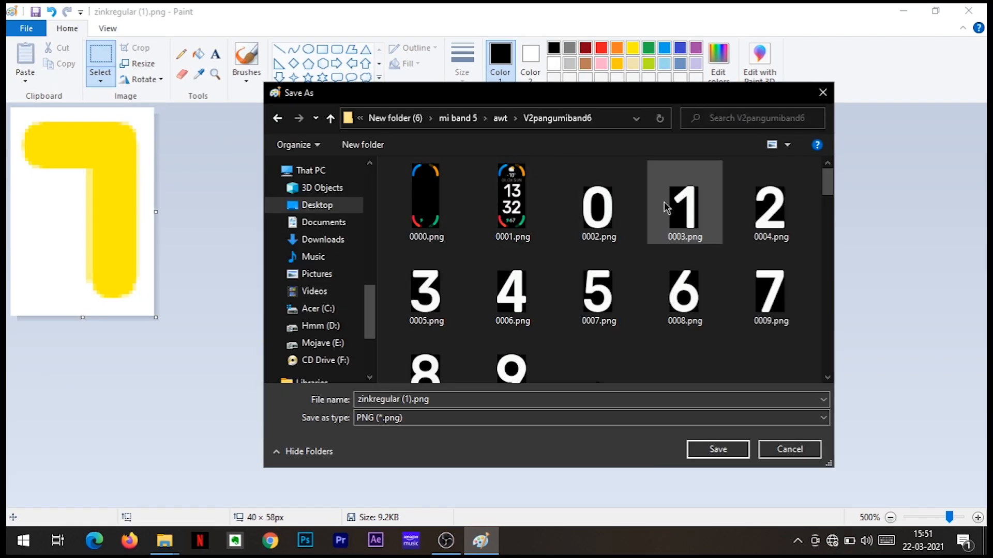
pyautogui.doubleClick(687, 218)
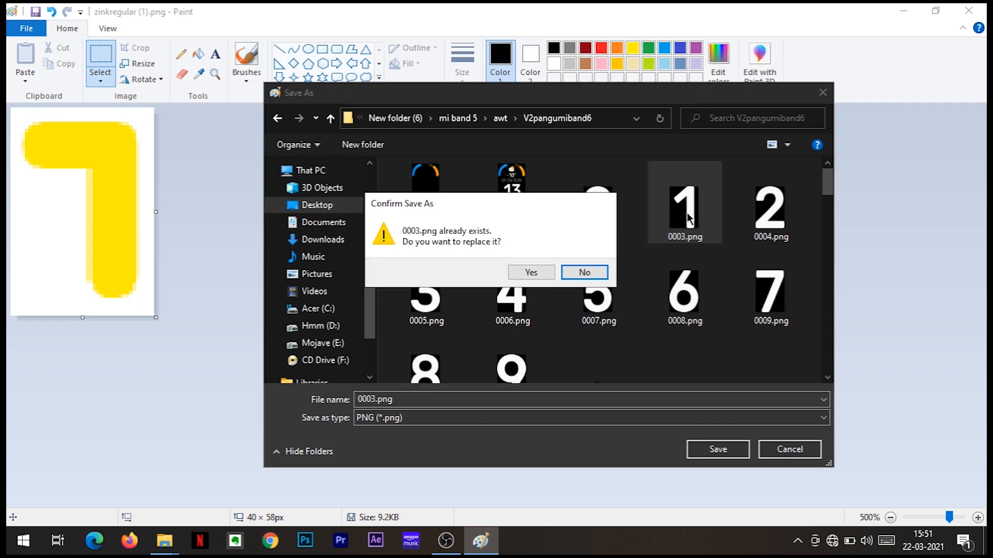
pyautogui.click(532, 274)
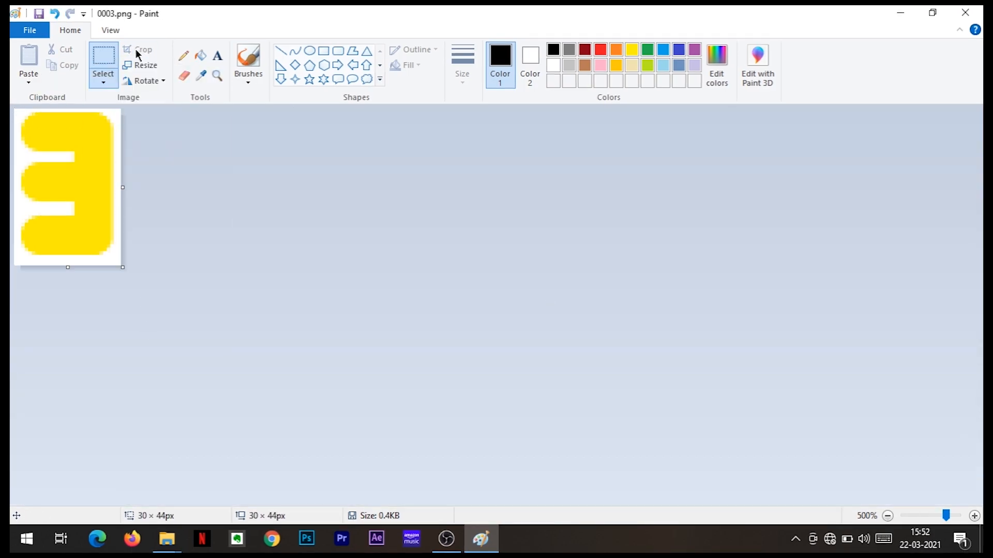
pyautogui.click(26, 28)
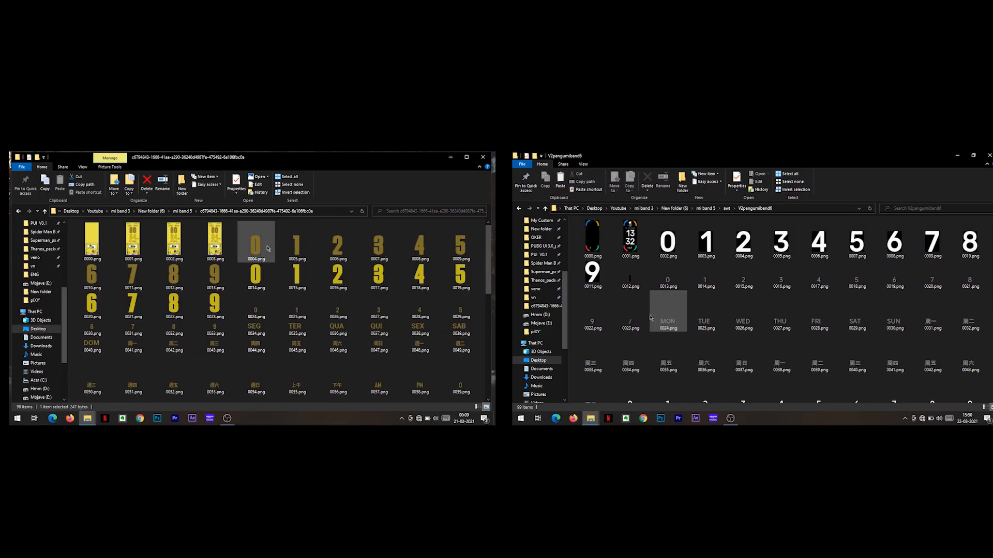
# - Compare the digit and weekday images of the two unpacked watch face folders
pyautogui.scroll(-3, 641, 305)
pyautogui.scroll(3, 631, 293)
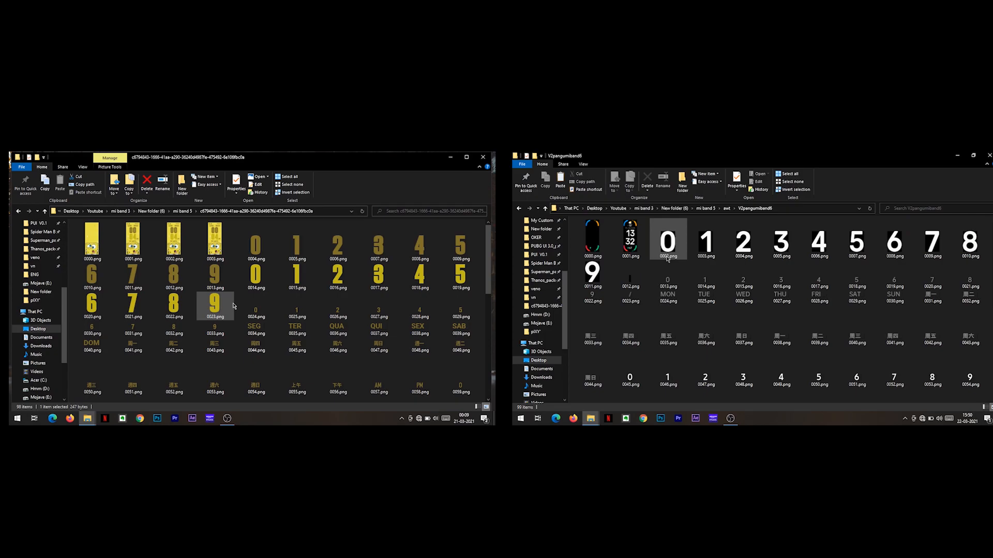
pyautogui.hotkey('alt', 'Tab')
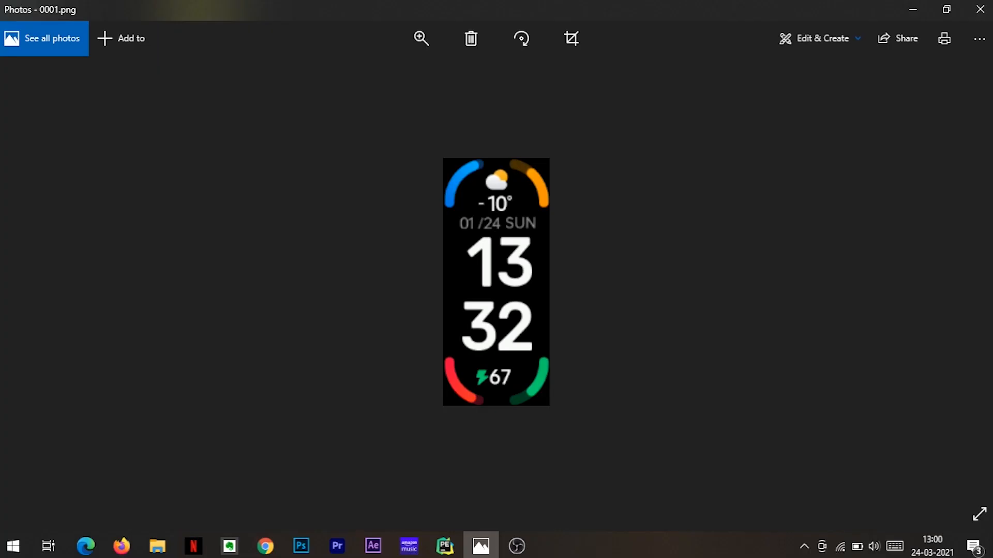
# - Close the 0001.png preview and locate V2pangumiband6.json in the 344re folder
pyautogui.click(979, 11)
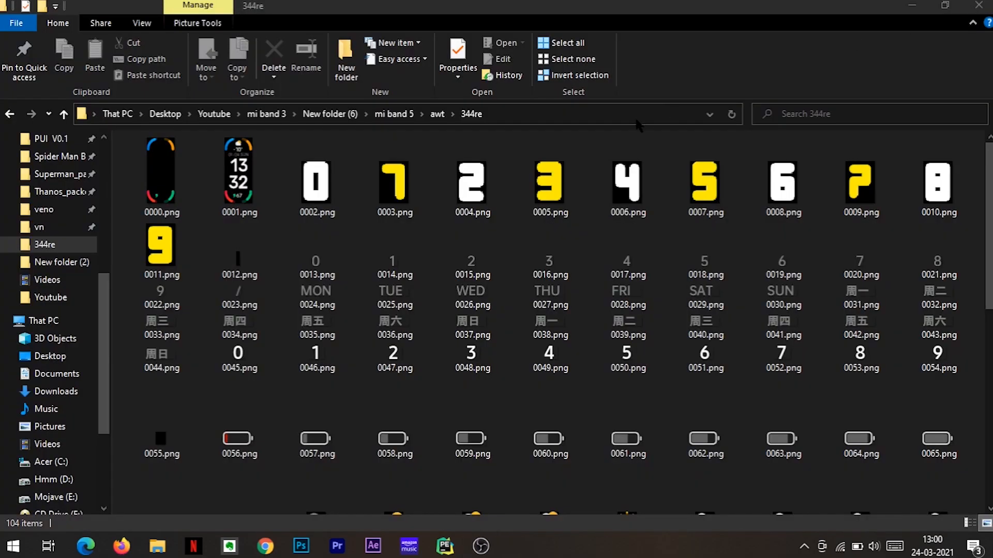
pyautogui.scroll(-5, 560, 383)
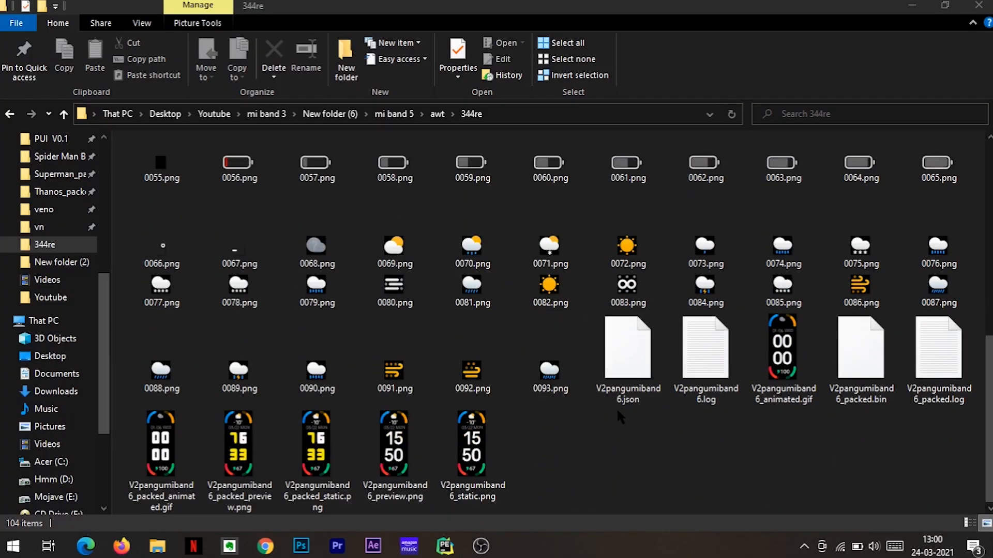
pyautogui.click(616, 407)
pyautogui.click(621, 415)
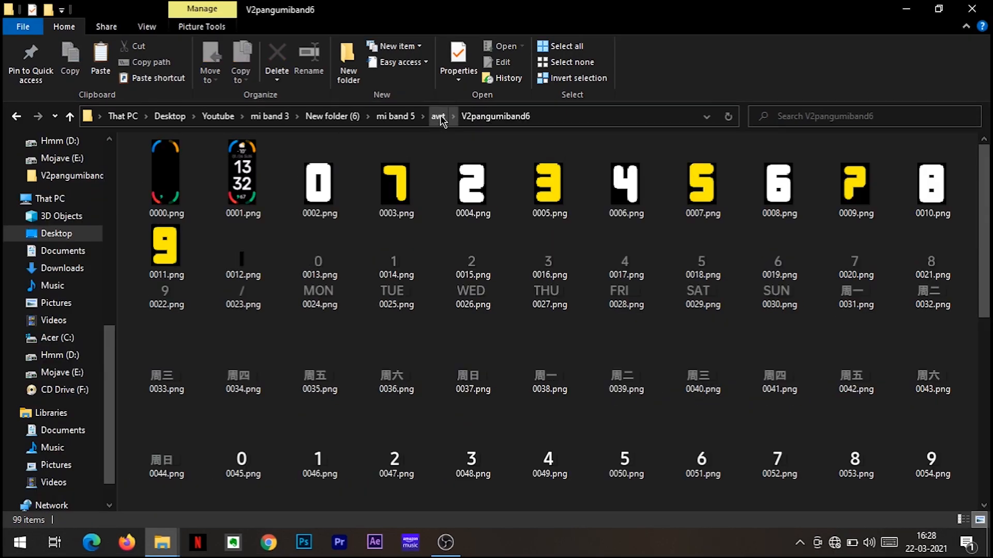
# - Launch WFPreview.exe from the wach folder inside awt
pyautogui.click(439, 119)
pyautogui.click(224, 199)
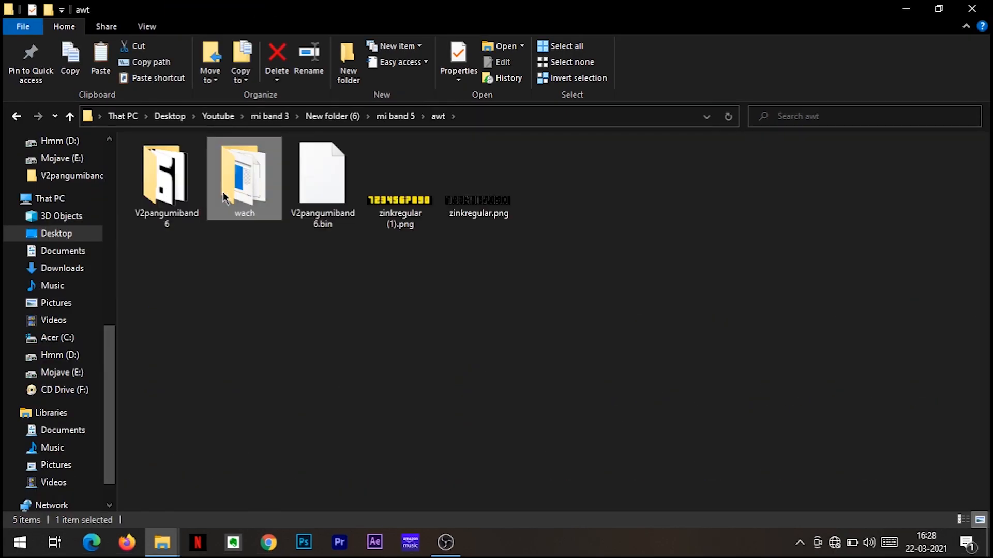
pyautogui.doubleClick(225, 198)
pyautogui.doubleClick(178, 239)
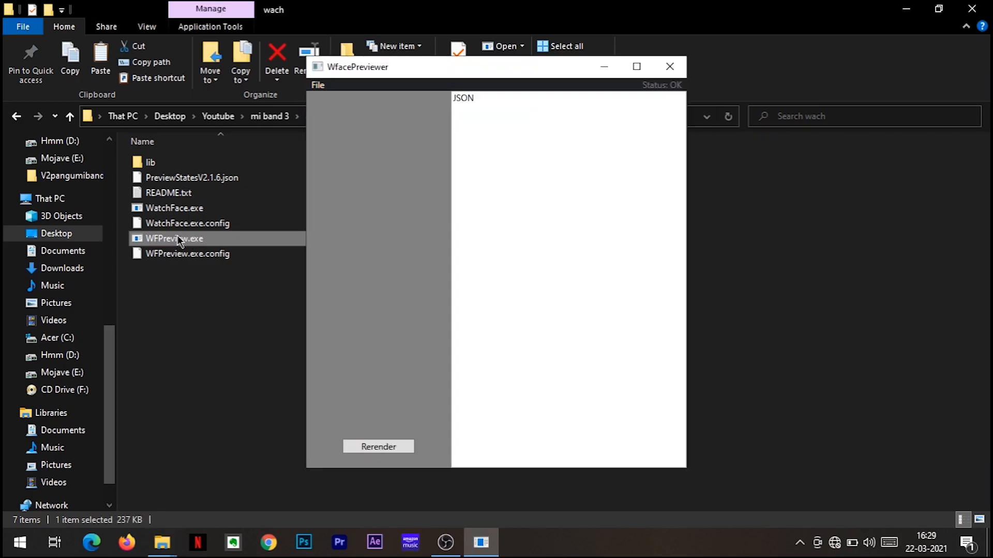
# - Load V2pangumiband6.json from the V2pangumiband6 folder into the previewer and review its rendering and JSON code
pyautogui.click(319, 86)
pyautogui.click(333, 100)
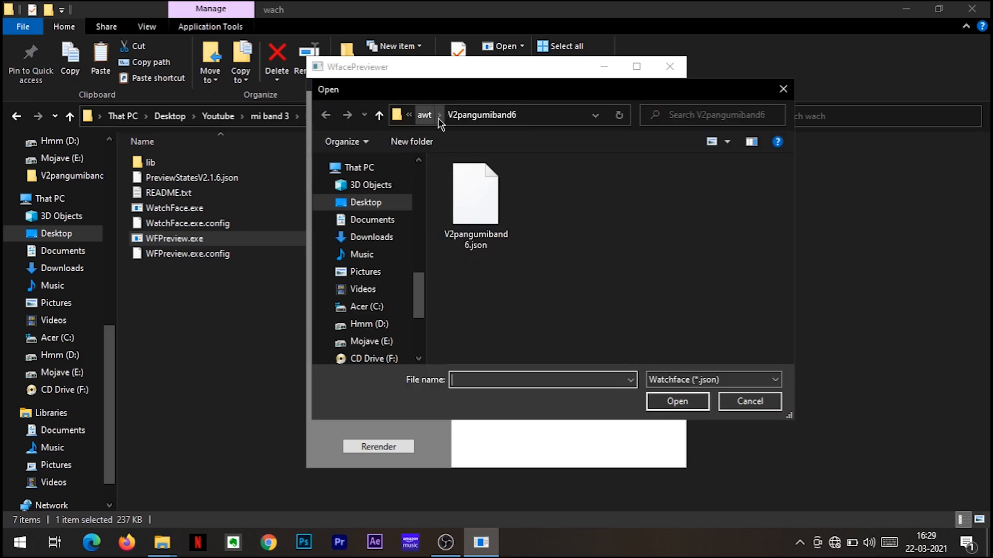
pyautogui.click(431, 118)
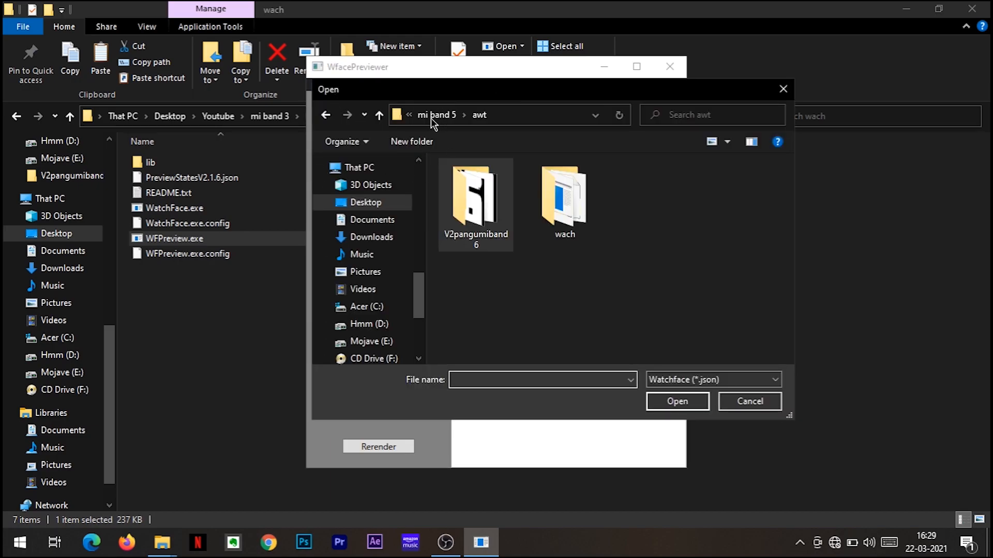
pyautogui.doubleClick(481, 244)
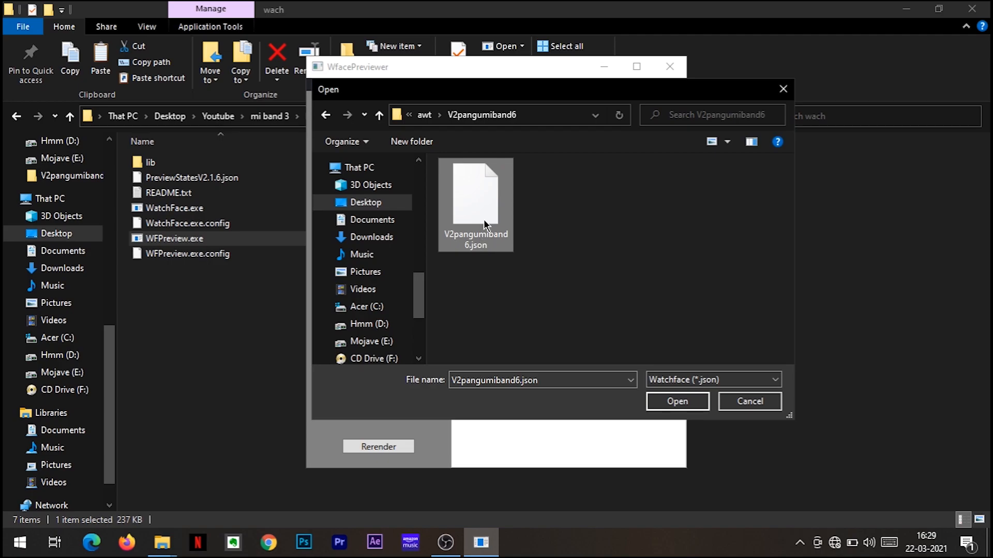
pyautogui.doubleClick(484, 224)
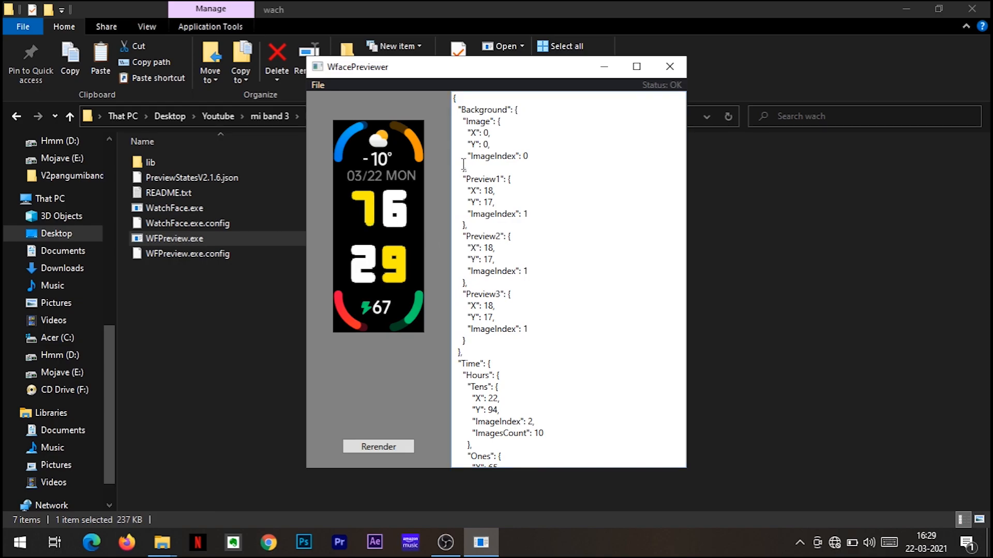
pyautogui.scroll(-5, 490, 165)
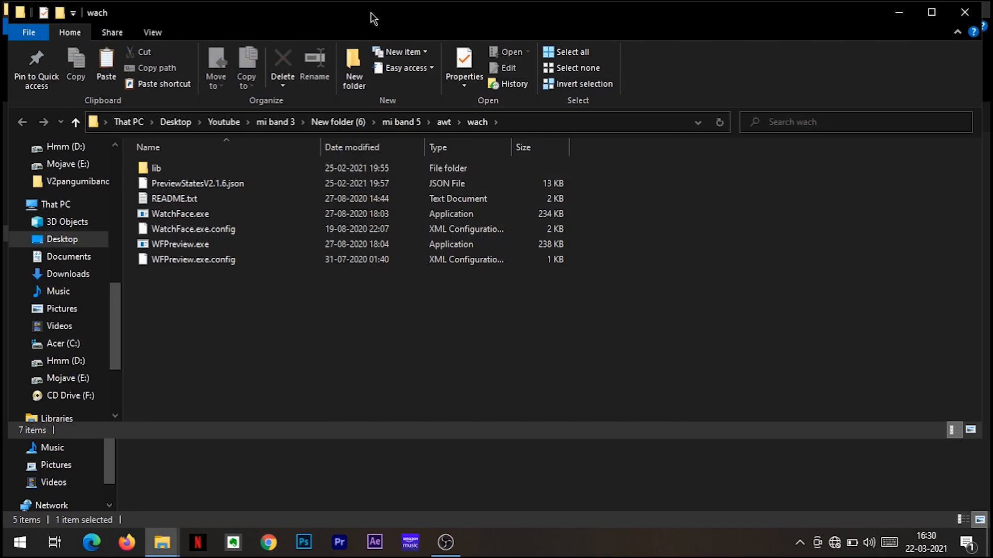
# - Move the wach window clear of the awt folder and process the edited V2pangumiband6 folder with WatchFace.exe
pyautogui.moveTo(372, 17); pyautogui.dragTo(641, 83)
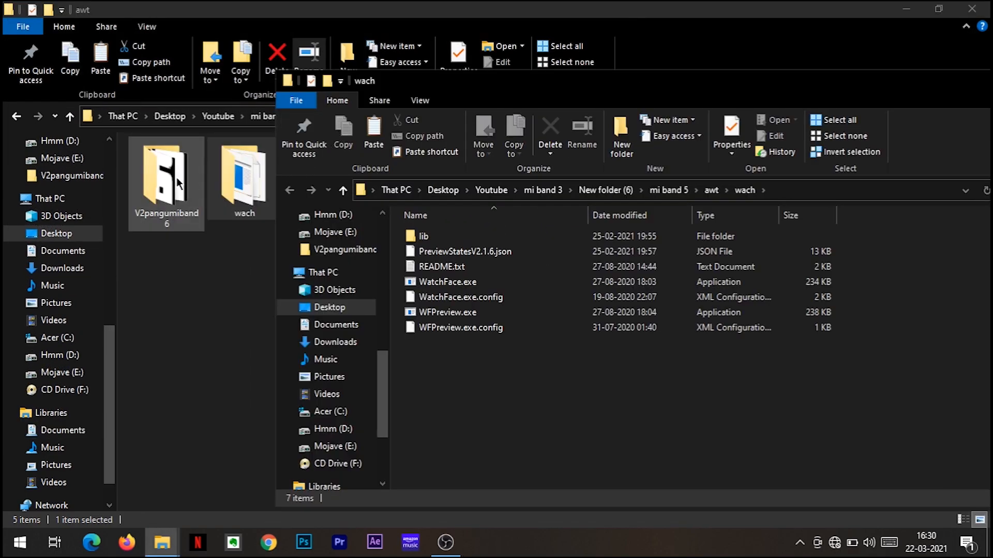
pyautogui.moveTo(169, 187); pyautogui.dragTo(436, 283)
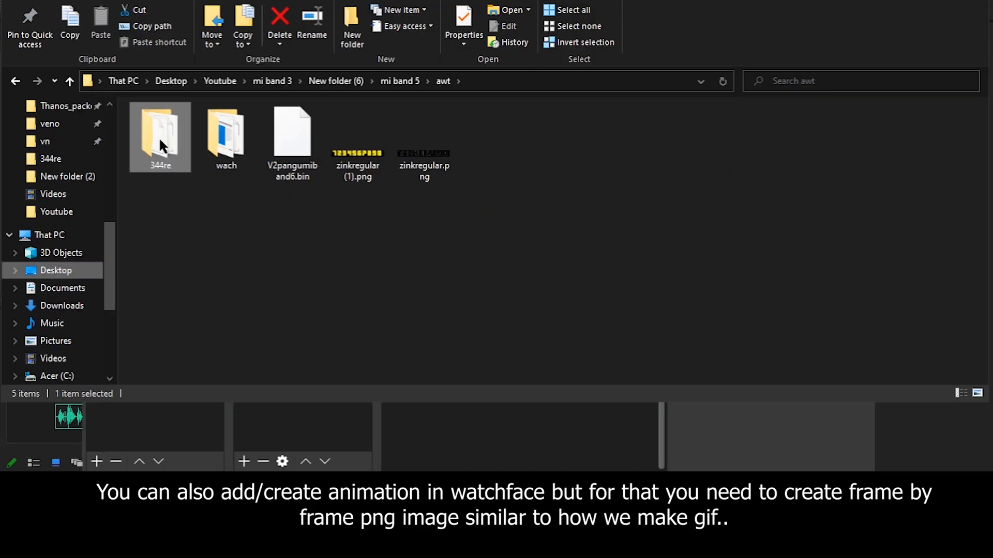
# - Look through the watch face image files in the 344re folder
pyautogui.doubleClick(159, 136)
pyautogui.scroll(-2, 373, 218)
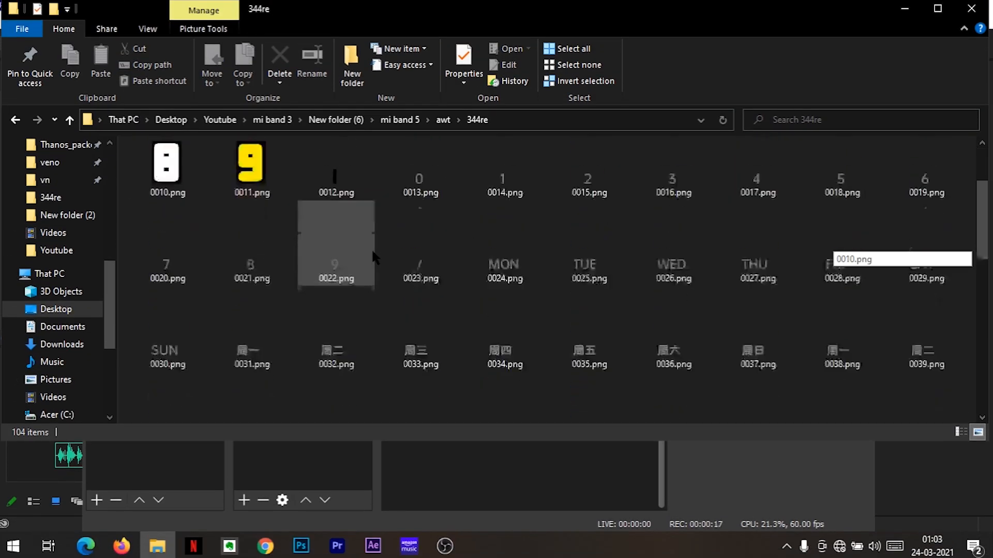
pyautogui.scroll(-10, 374, 256)
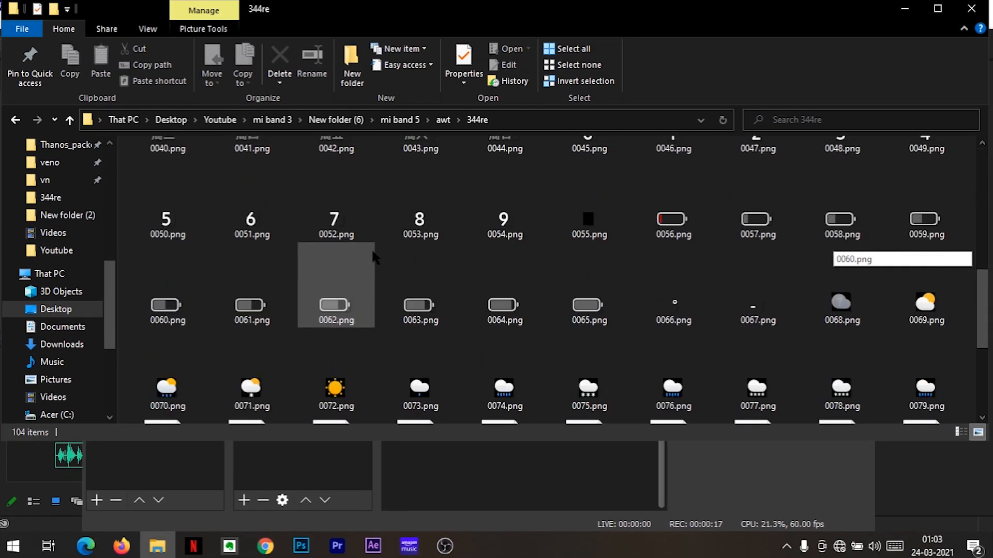